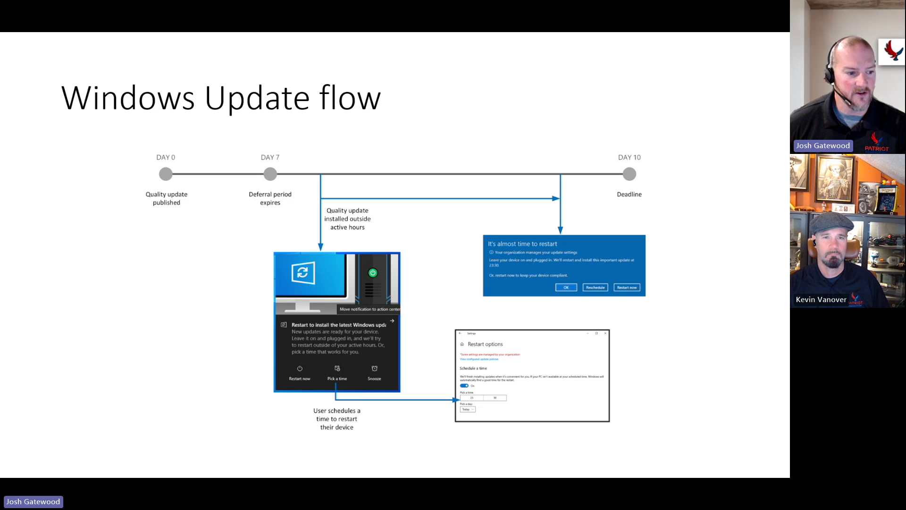
{"action": "key", "text": "Right"}
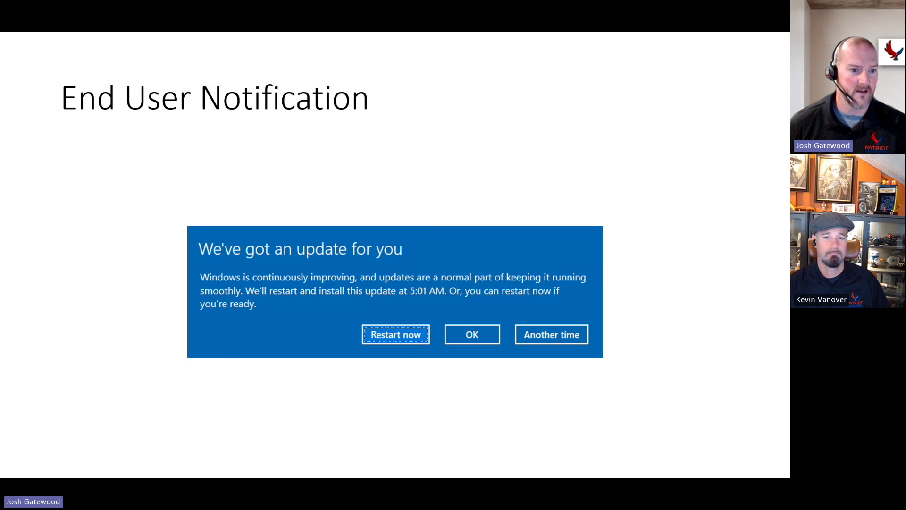
{"action": "key", "text": "Right"}
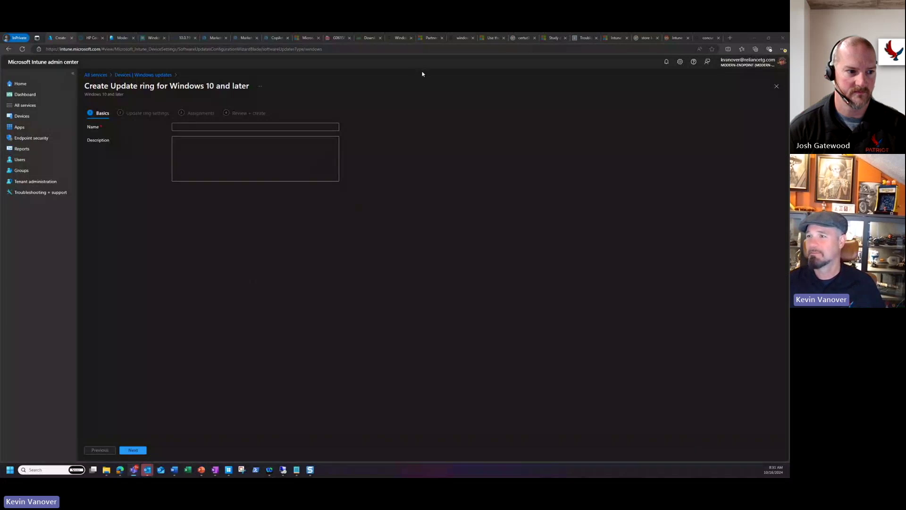
Step: Name the new update ring "Pilot Update Ring for Intune Barbershop" and continue to the update ring settings
{"action": "left_click", "coordinate": [196, 127]}
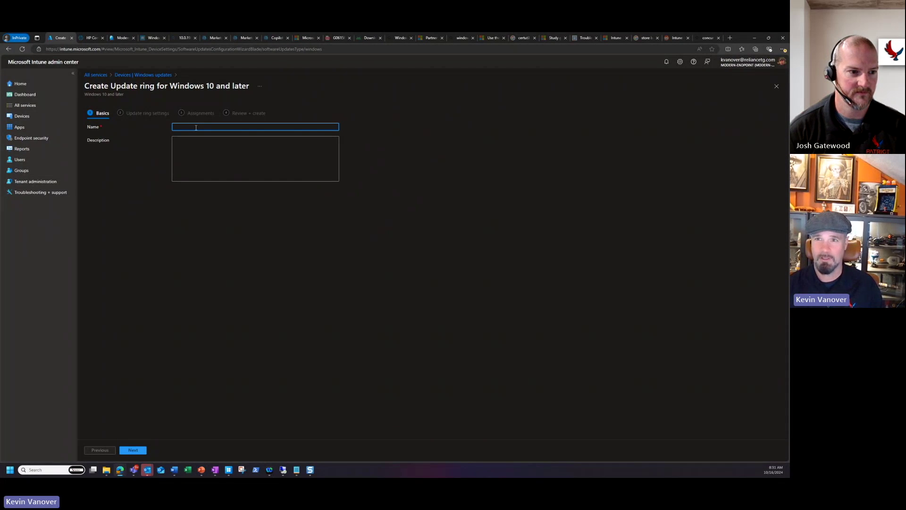
{"action": "type", "text": "Pilo"}
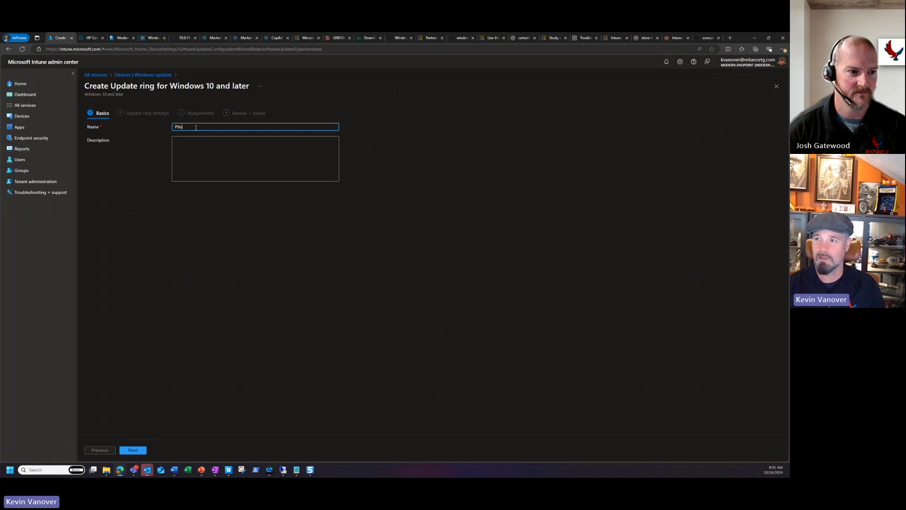
{"action": "type", "text": "t Update R"}
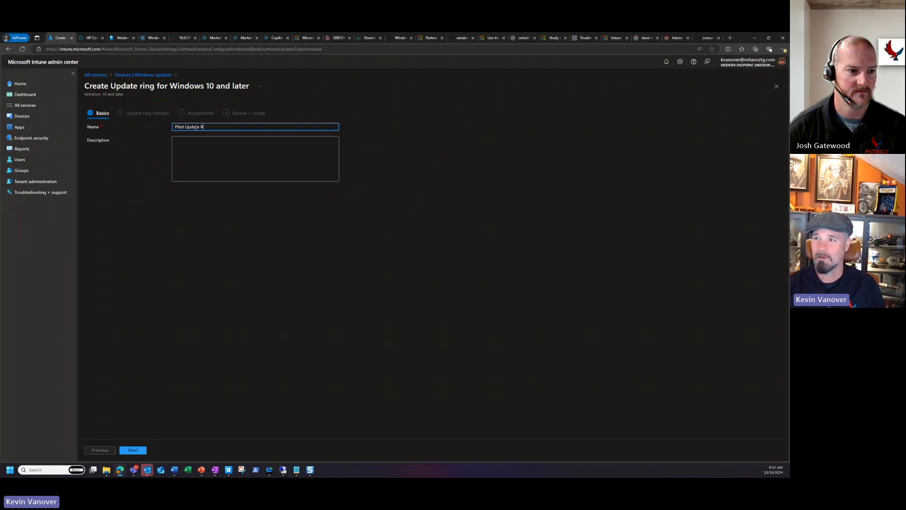
{"action": "type", "text": "ing  for Intune Barbershop"}
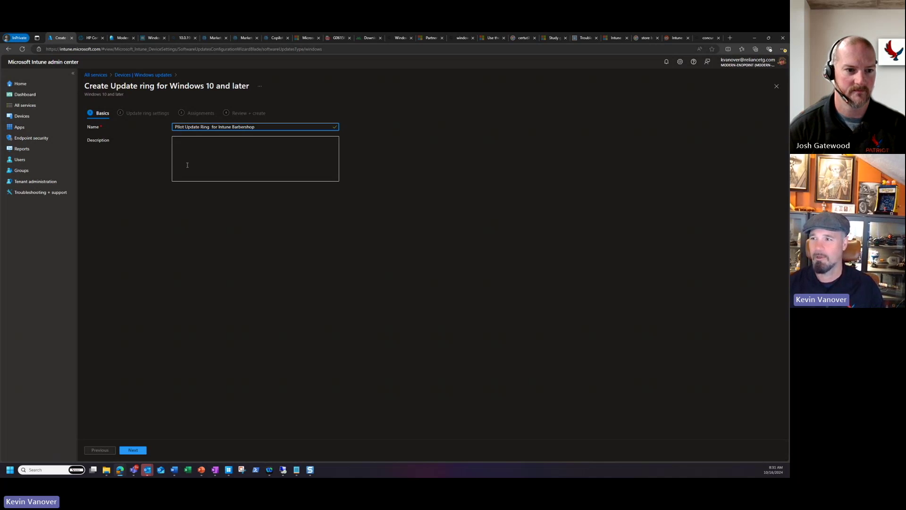
{"action": "left_click", "coordinate": [133, 451]}
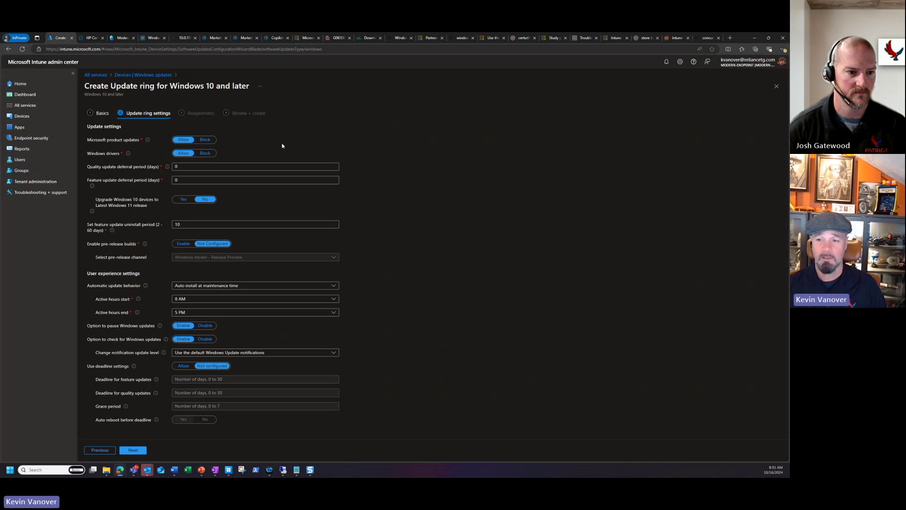
{"action": "left_click", "coordinate": [45, 469]}
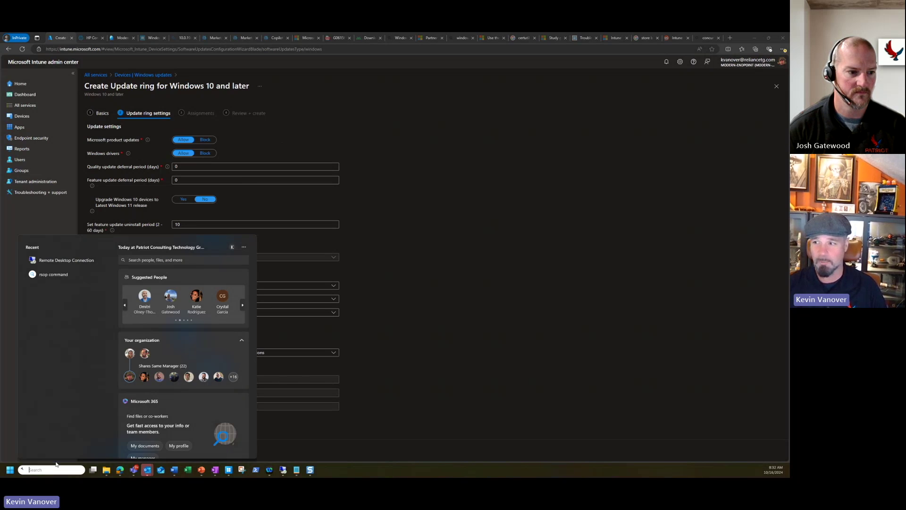
{"action": "left_click", "coordinate": [395, 293]}
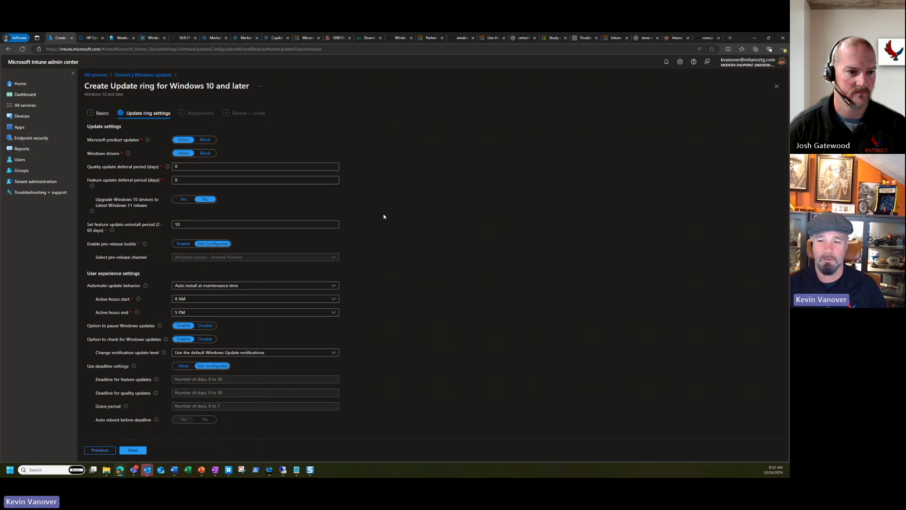
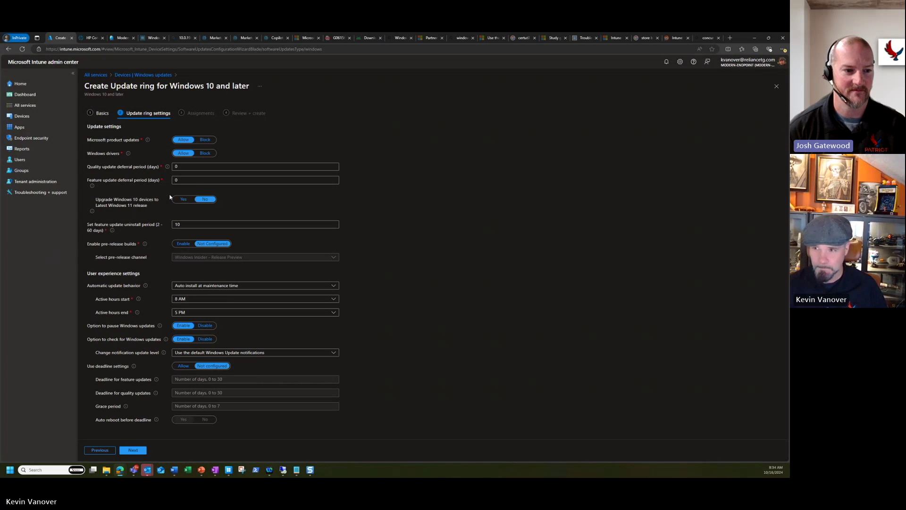
Step: Set the quality update deferral period to 2 days
{"action": "left_click", "coordinate": [214, 180]}
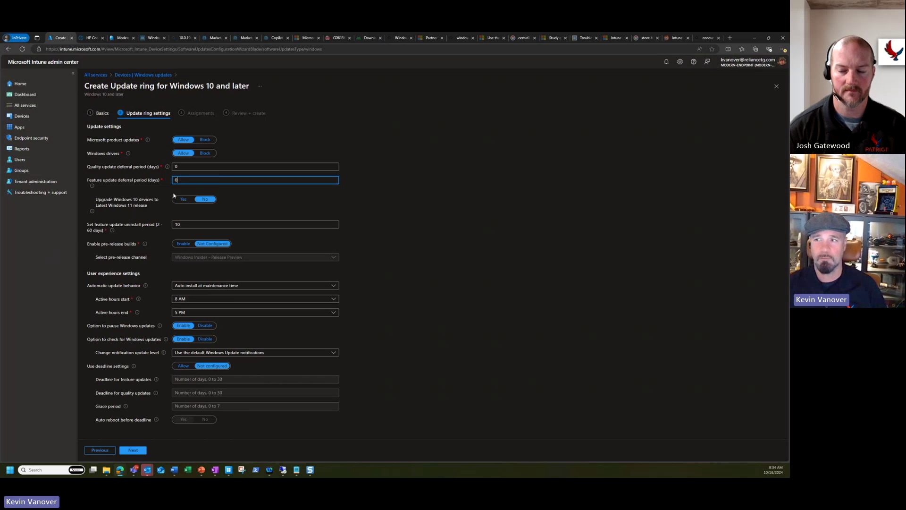
{"action": "left_click", "coordinate": [182, 167]}
{"action": "mouse_move", "coordinate": [169, 168]}
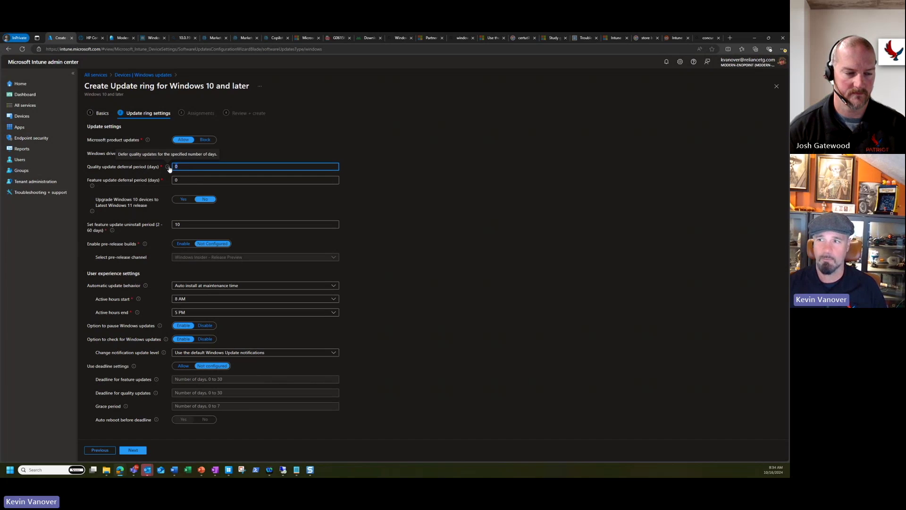
{"action": "type", "text": "1"}
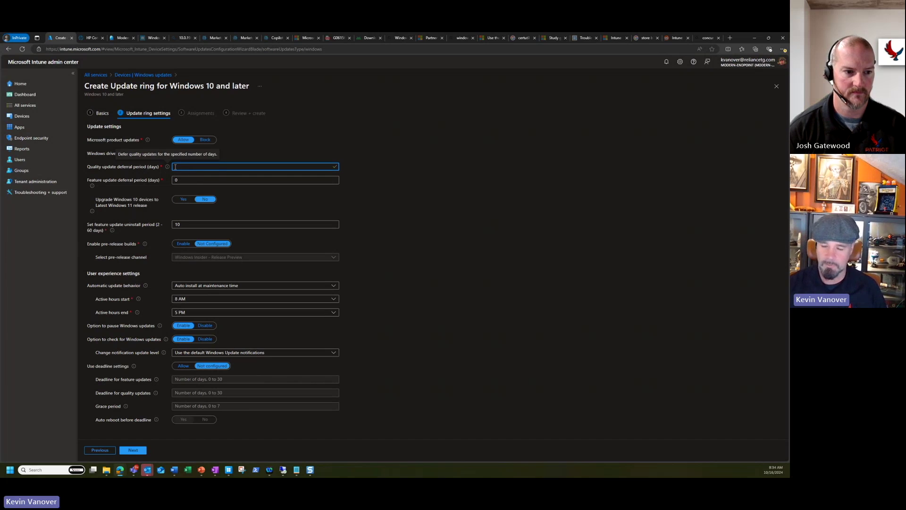
{"action": "key", "text": "BackSpace"}
{"action": "type", "text": "2"}
{"action": "left_click", "coordinate": [182, 180]}
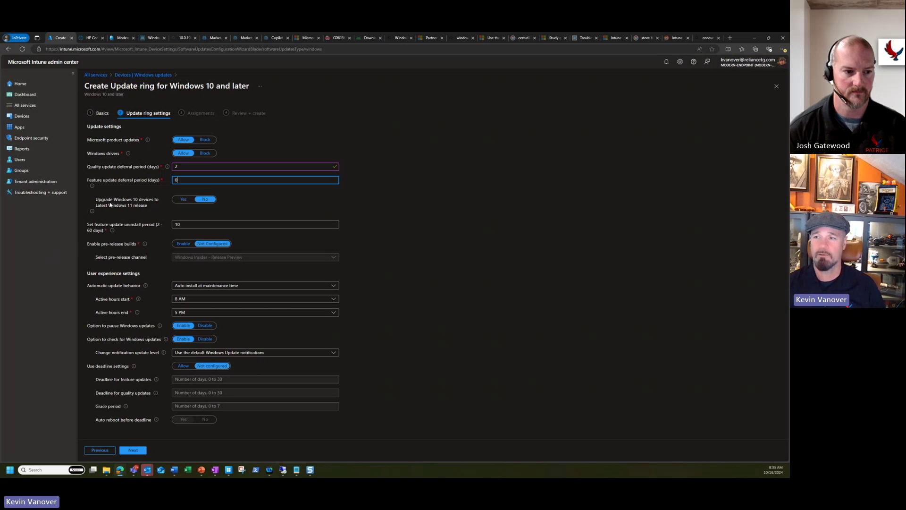
{"action": "double_click", "coordinate": [183, 223]}
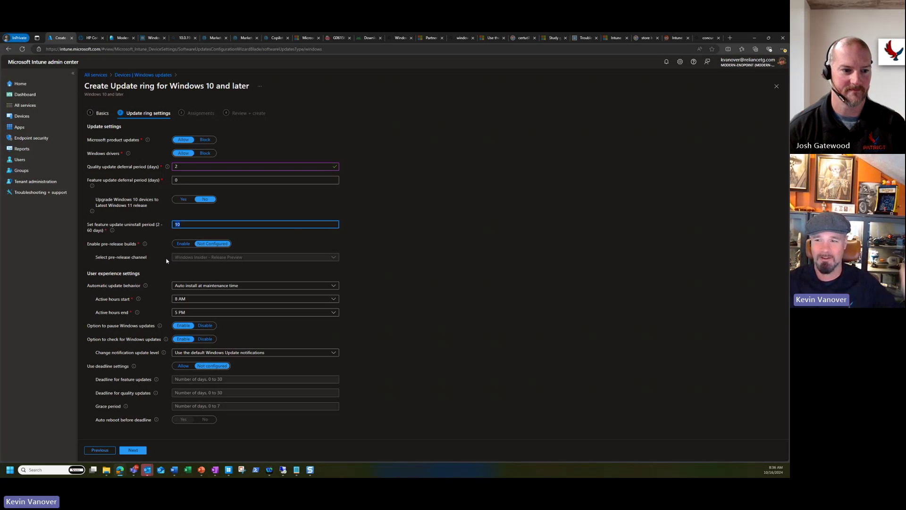
{"action": "left_click", "coordinate": [399, 239]}
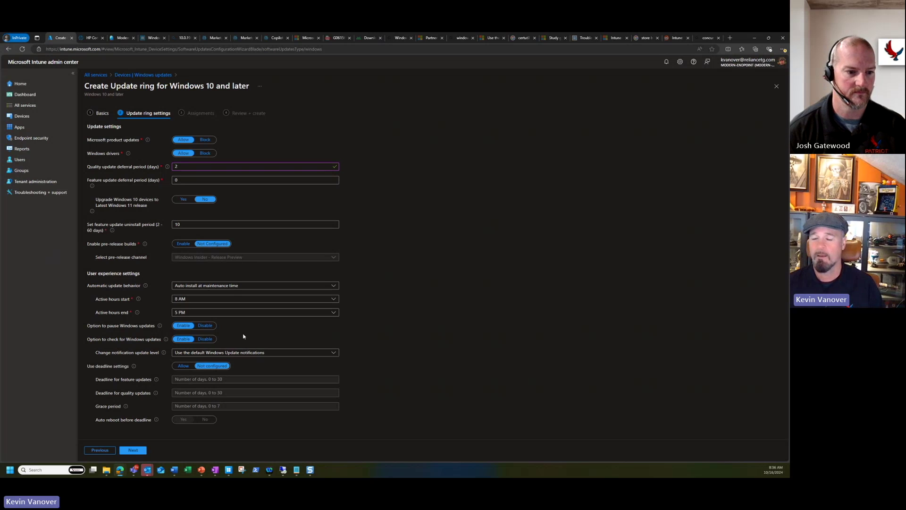
Step: Set the automatic update behavior to "Auto install and restart at a scheduled time"
{"action": "mouse_move", "coordinate": [148, 287]}
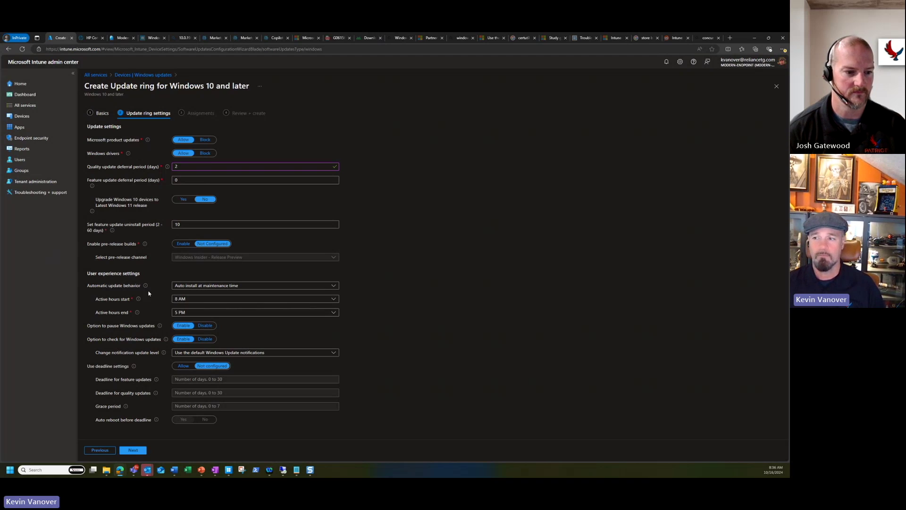
{"action": "left_click", "coordinate": [254, 287]}
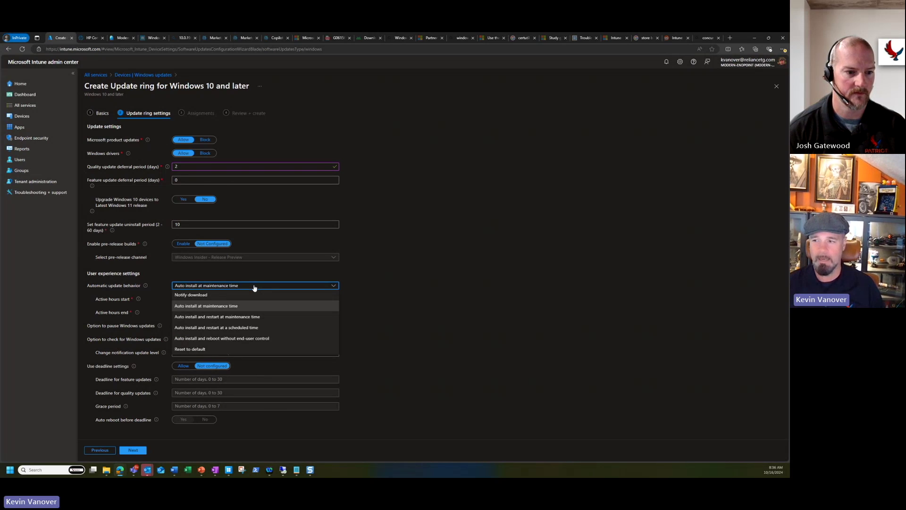
{"action": "left_click", "coordinate": [249, 306]}
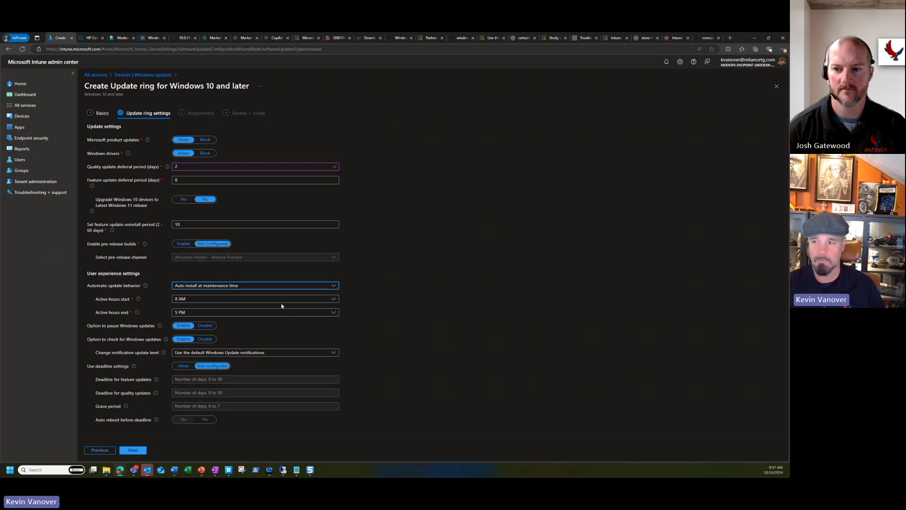
{"action": "left_click", "coordinate": [334, 286]}
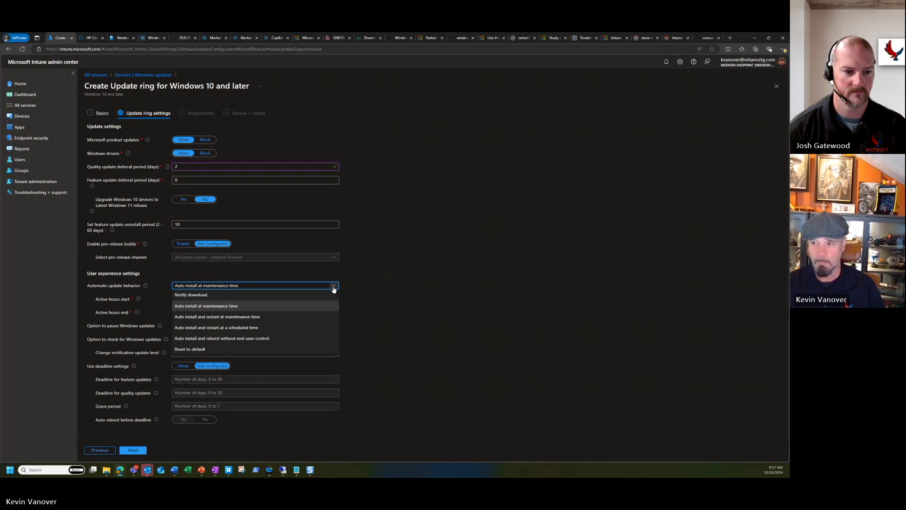
{"action": "left_click", "coordinate": [239, 328]}
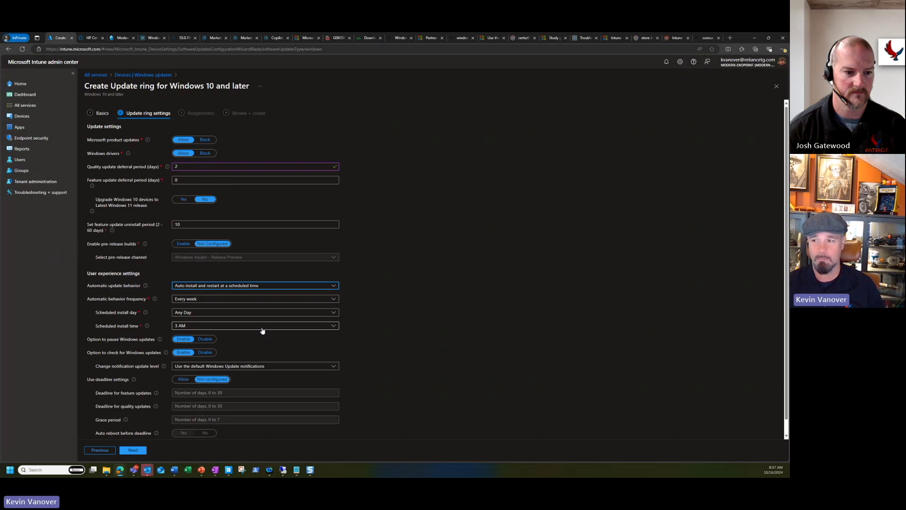
Step: Schedule the automatic installation for Thursday at 7 PM in the second week of the month only
{"action": "left_click", "coordinate": [334, 299]}
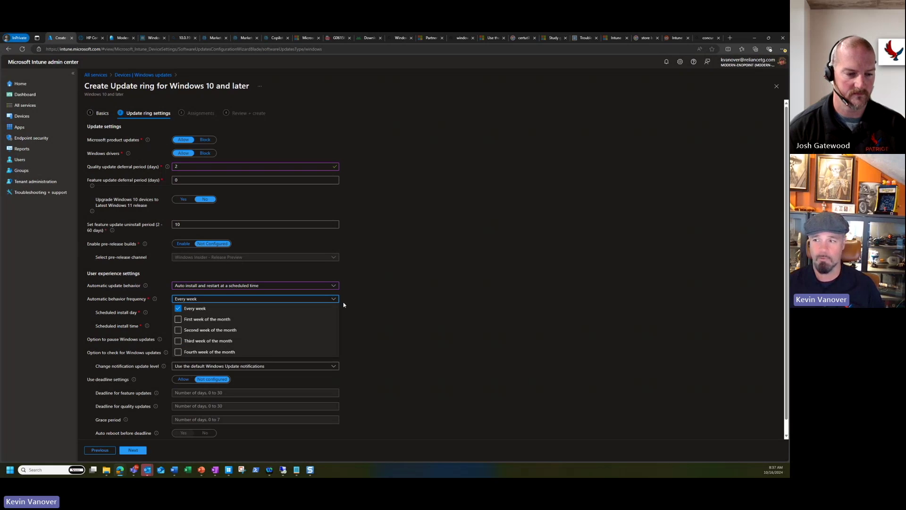
{"action": "left_click", "coordinate": [178, 330]}
{"action": "left_click", "coordinate": [388, 317]}
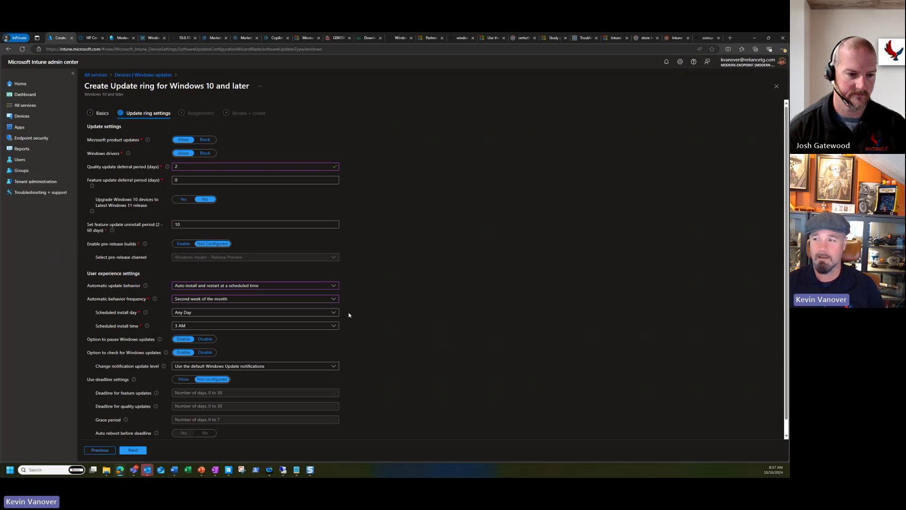
{"action": "left_click", "coordinate": [335, 312]}
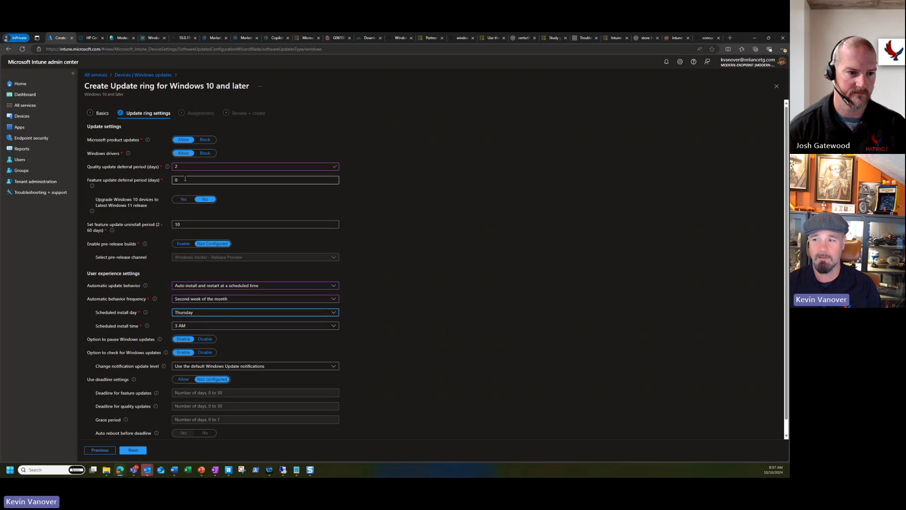
{"action": "left_click", "coordinate": [285, 328]}
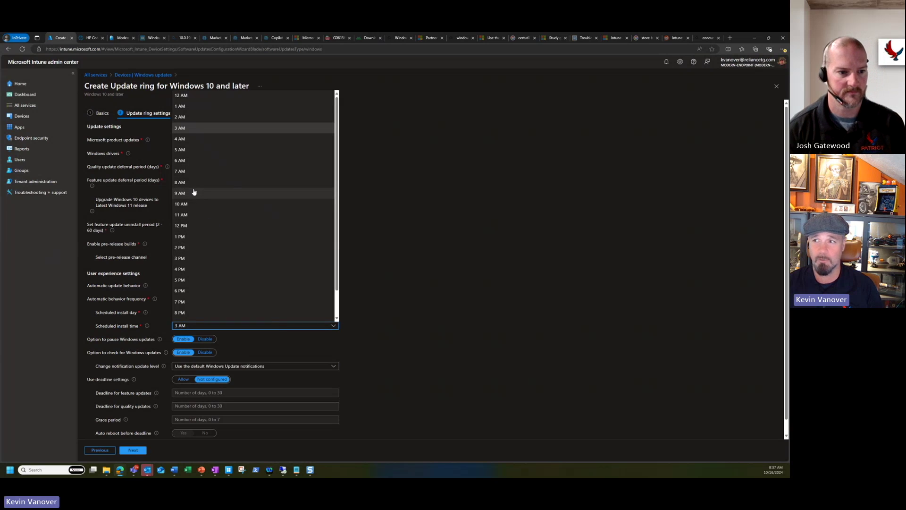
{"action": "scroll", "coordinate": [208, 269], "scroll_direction": "down", "scroll_amount": 1}
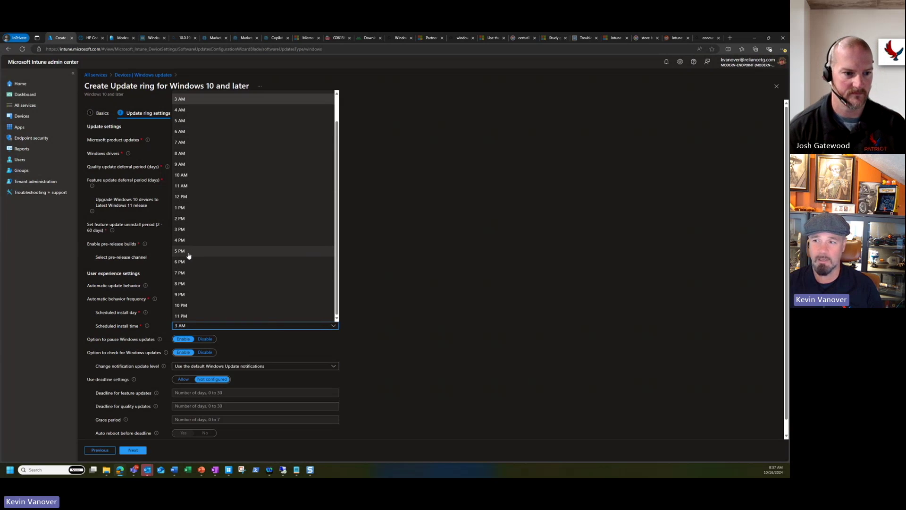
{"action": "left_click", "coordinate": [186, 273]}
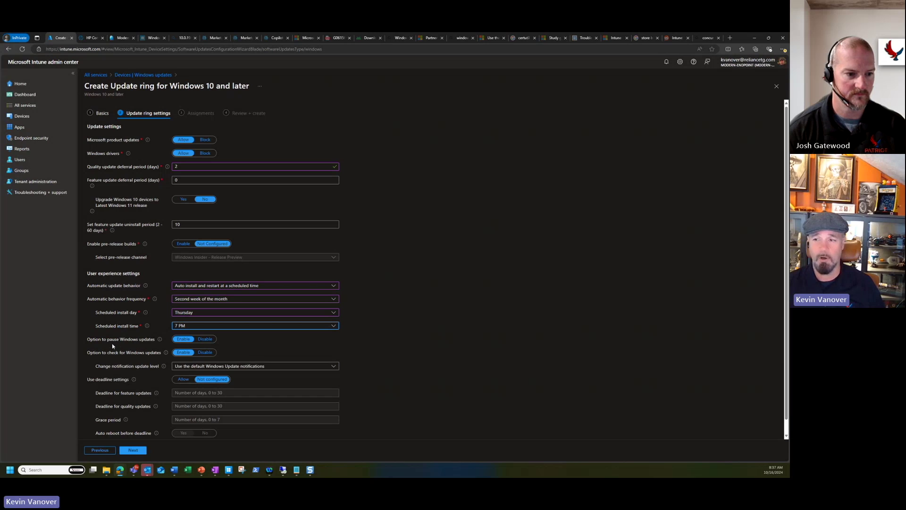
Step: Disable the options to pause Windows updates and to check for Windows updates, and review the available notification levels
{"action": "left_click", "coordinate": [205, 339]}
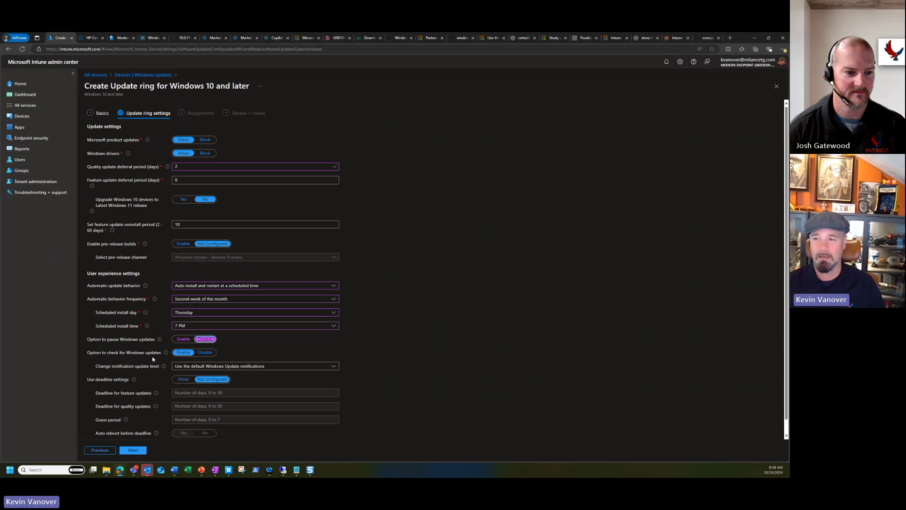
{"action": "left_click", "coordinate": [205, 352]}
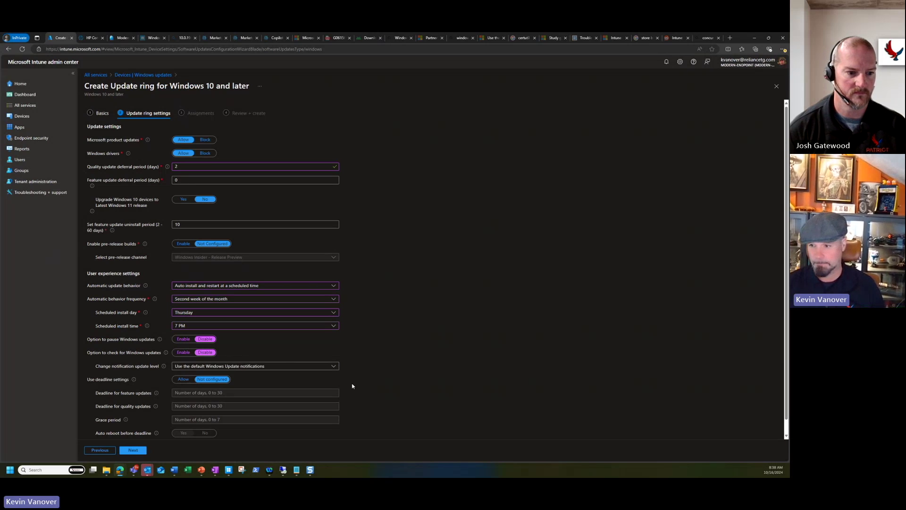
{"action": "left_click", "coordinate": [334, 368]}
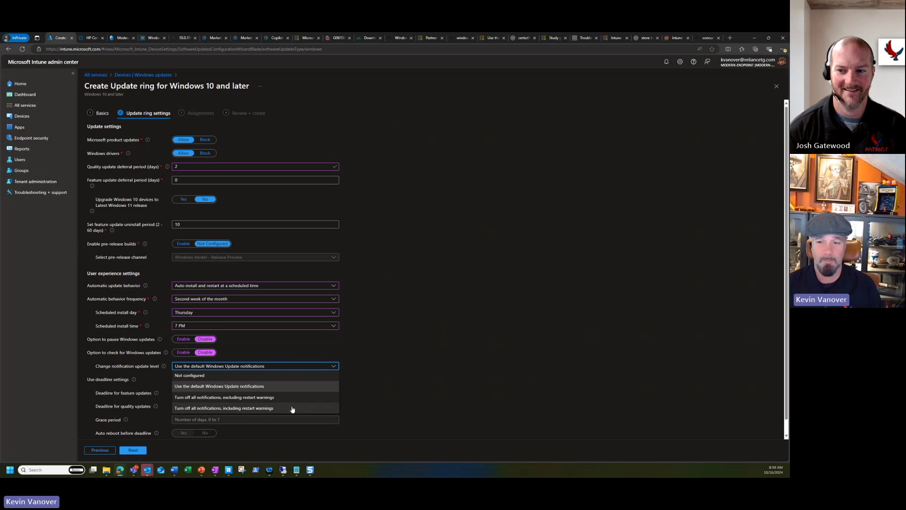
{"action": "left_click", "coordinate": [374, 361]}
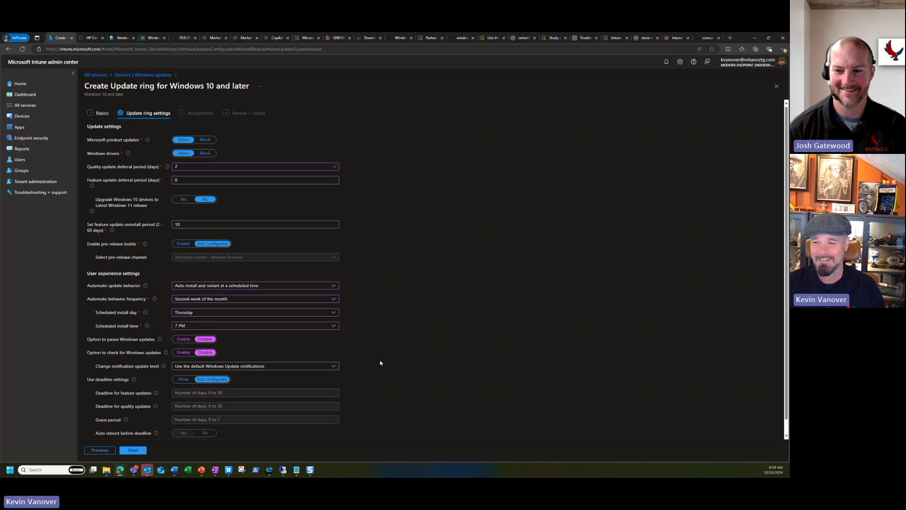
Step: Allow deadline settings with a 1-day deadline for feature updates, 0 days for quality updates and a 2-day grace period
{"action": "left_click", "coordinate": [183, 380]}
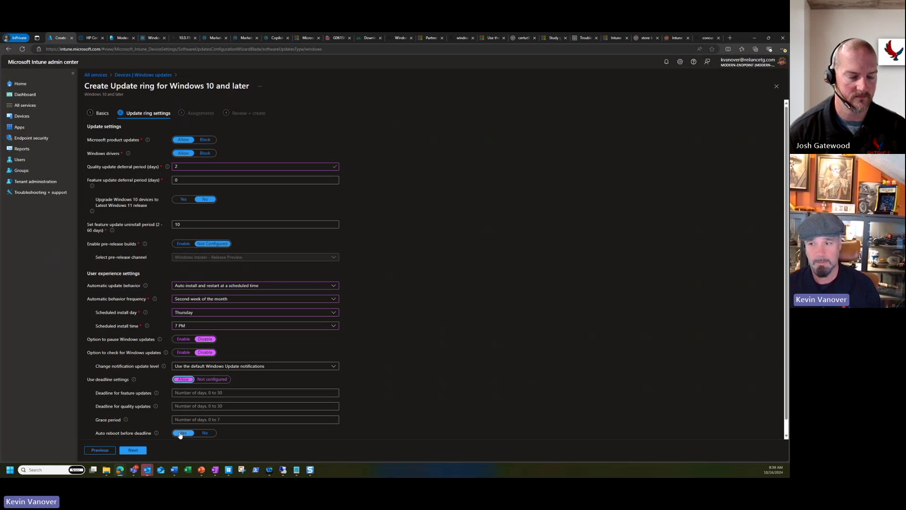
{"action": "left_click", "coordinate": [193, 393]}
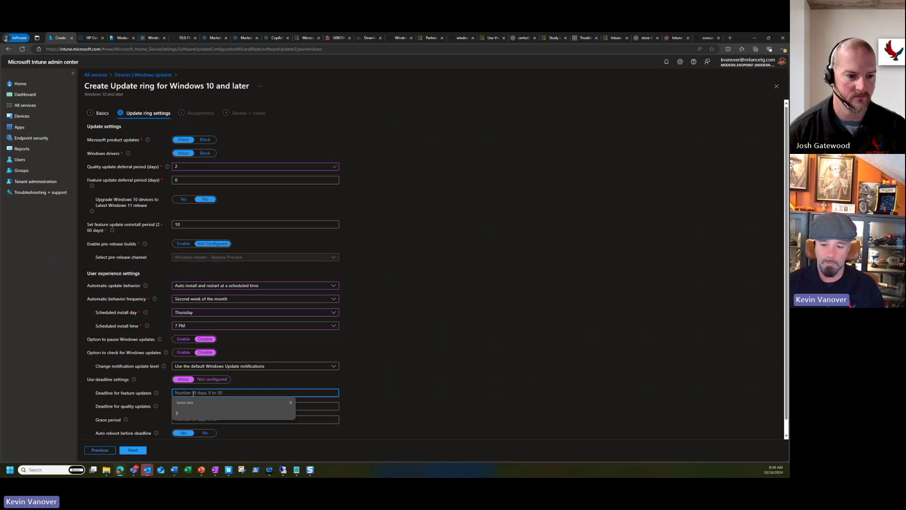
{"action": "type", "text": "1"}
{"action": "left_click", "coordinate": [203, 406]}
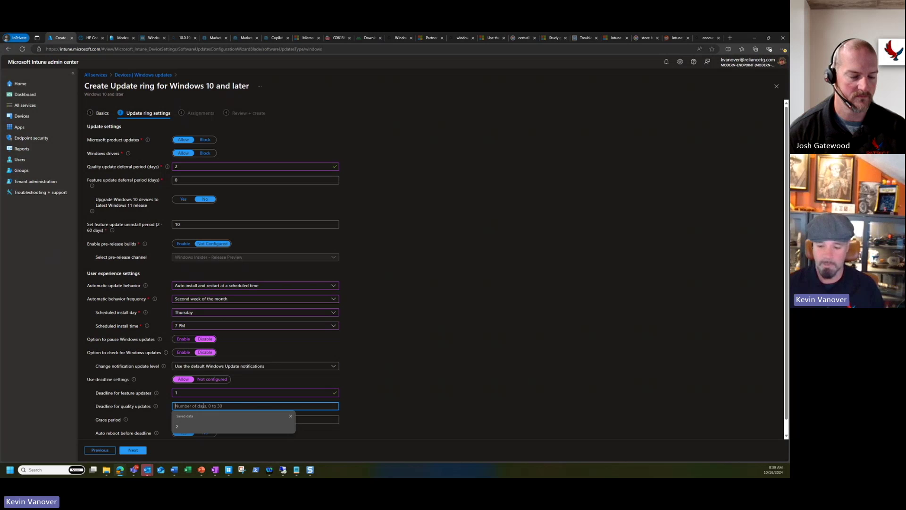
{"action": "type", "text": "1"}
{"action": "key", "text": "BackSpace"}
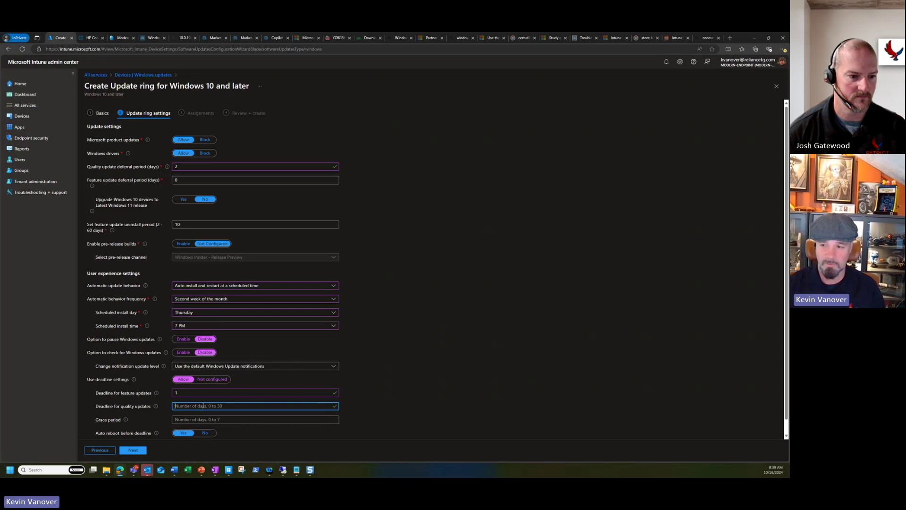
{"action": "type", "text": "0"}
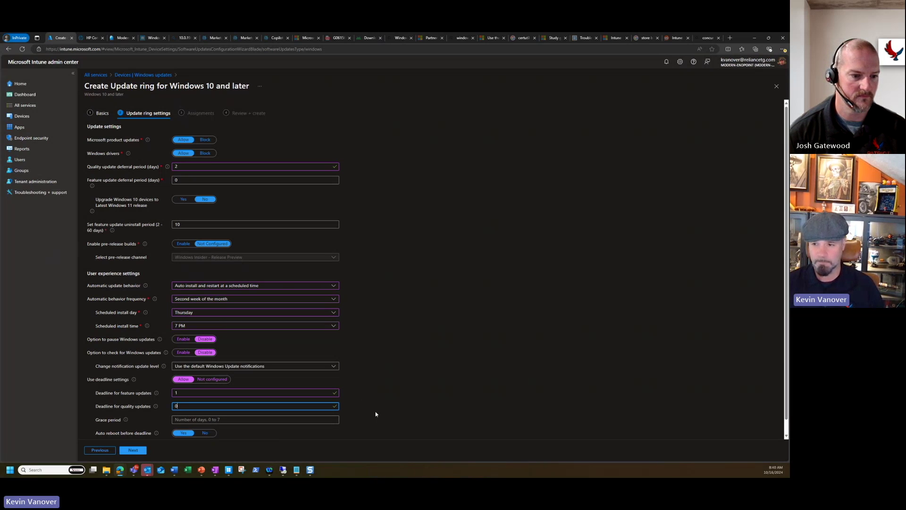
{"action": "left_click", "coordinate": [249, 419]}
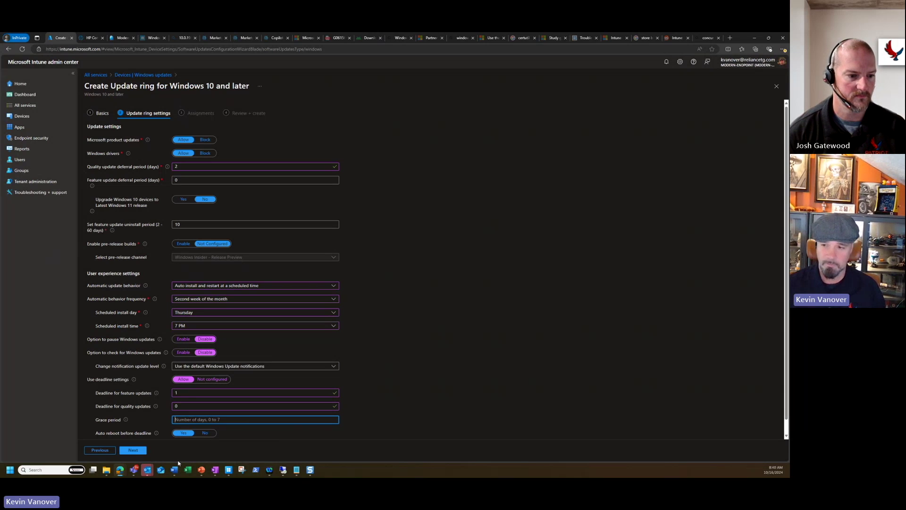
{"action": "type", "text": "2"}
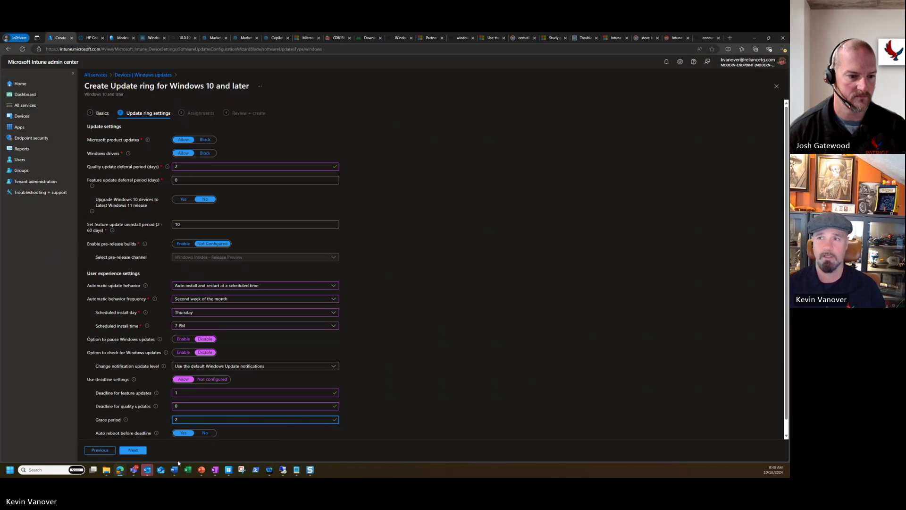